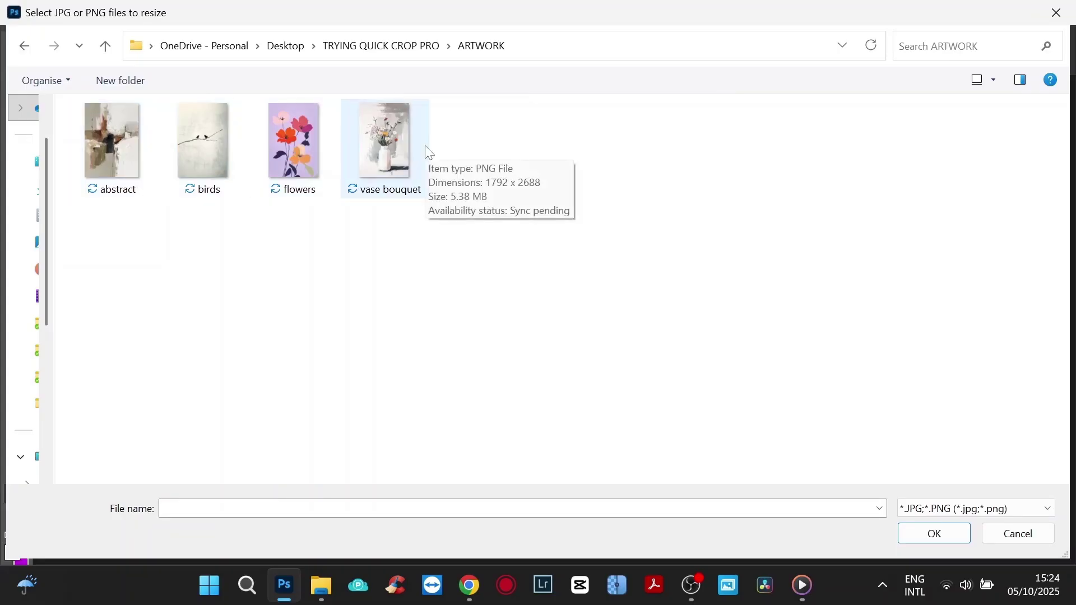
# Step: Choose the abstract, birds, flowers and vase bouquet images in the ARTWORK folder as the files to resize
pyautogui.click(106, 145)
pyautogui.moveTo(102, 254); pyautogui.dragTo(486, 141)
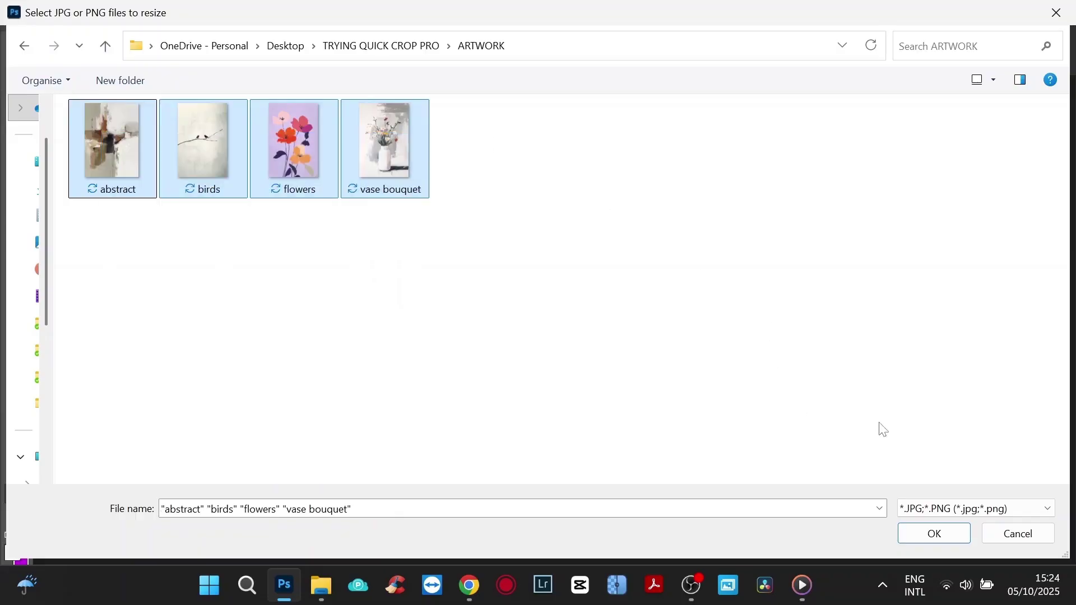
pyautogui.click(935, 535)
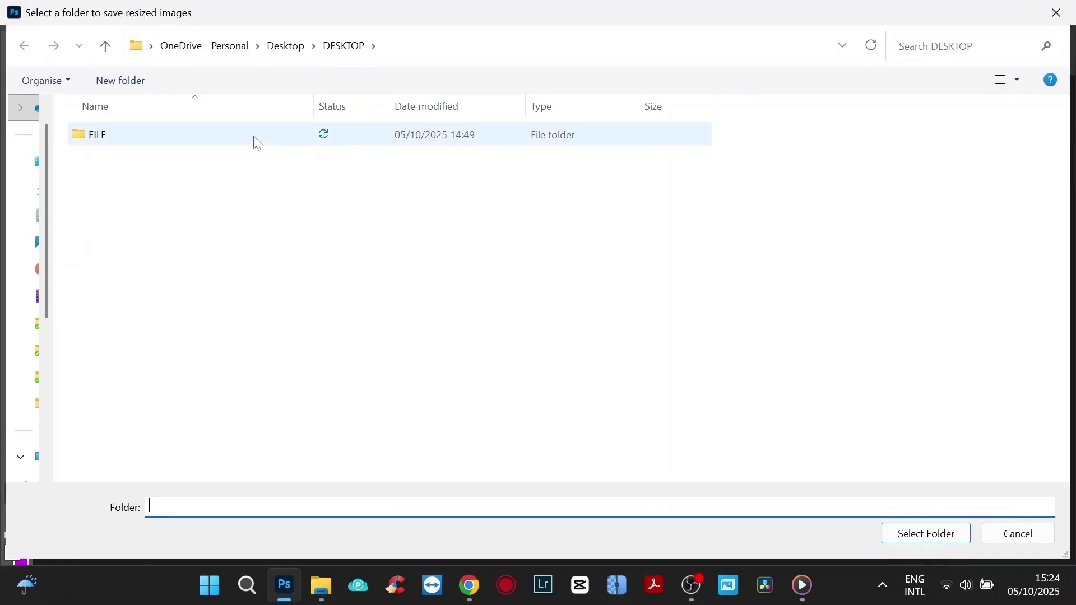
# Step: Set the SAVED FILES folder inside Desktop > TRYING QUICK CROP PRO as the destination for the resized images
pyautogui.click(285, 45)
pyautogui.doubleClick(178, 162)
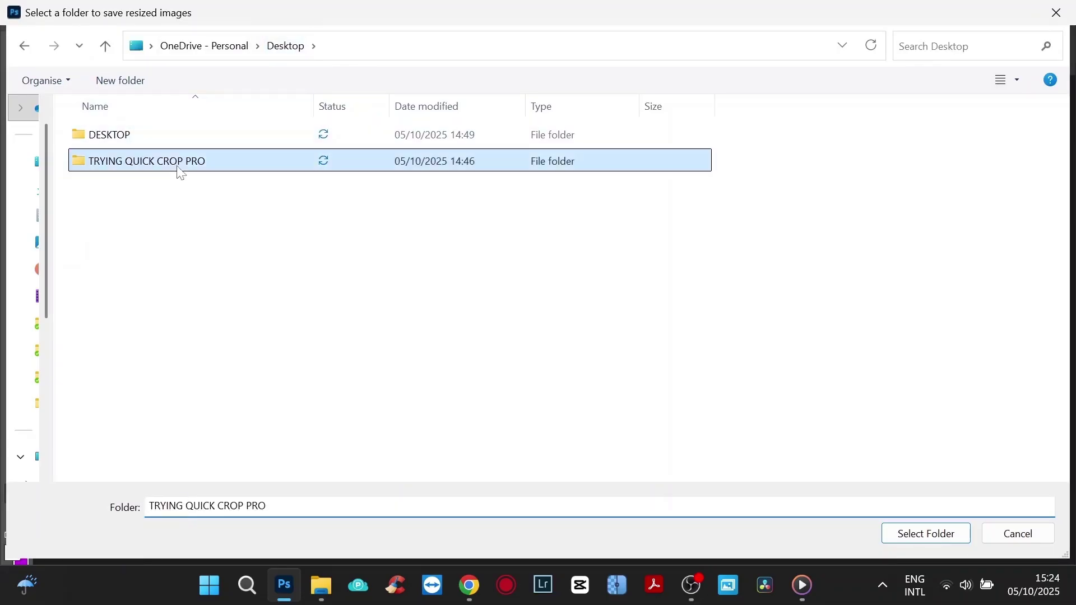
pyautogui.doubleClick(139, 162)
pyautogui.click(925, 537)
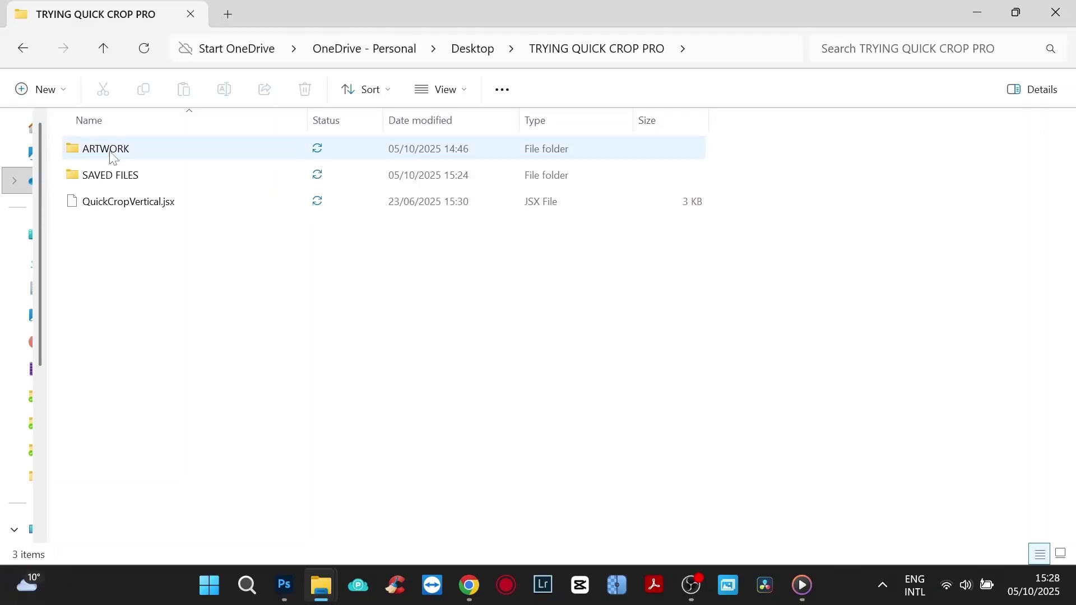
# Step: Open the SAVED FILES folder and look through the resized abstract, birds and flowers images full size, starting from abstract_2x3
pyautogui.doubleClick(98, 175)
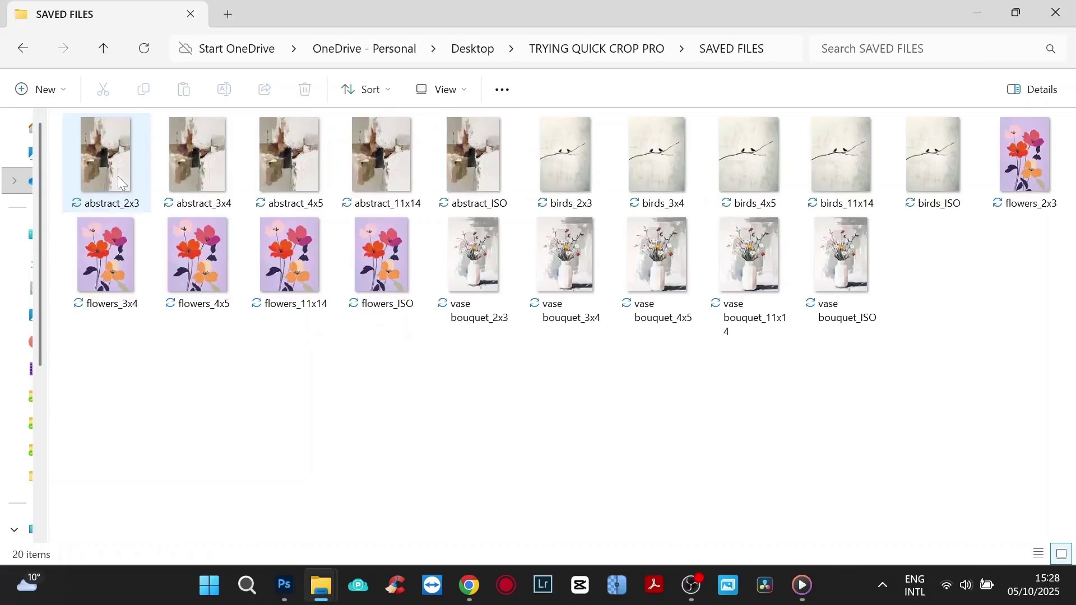
pyautogui.moveTo(113, 338); pyautogui.dragTo(441, 369)
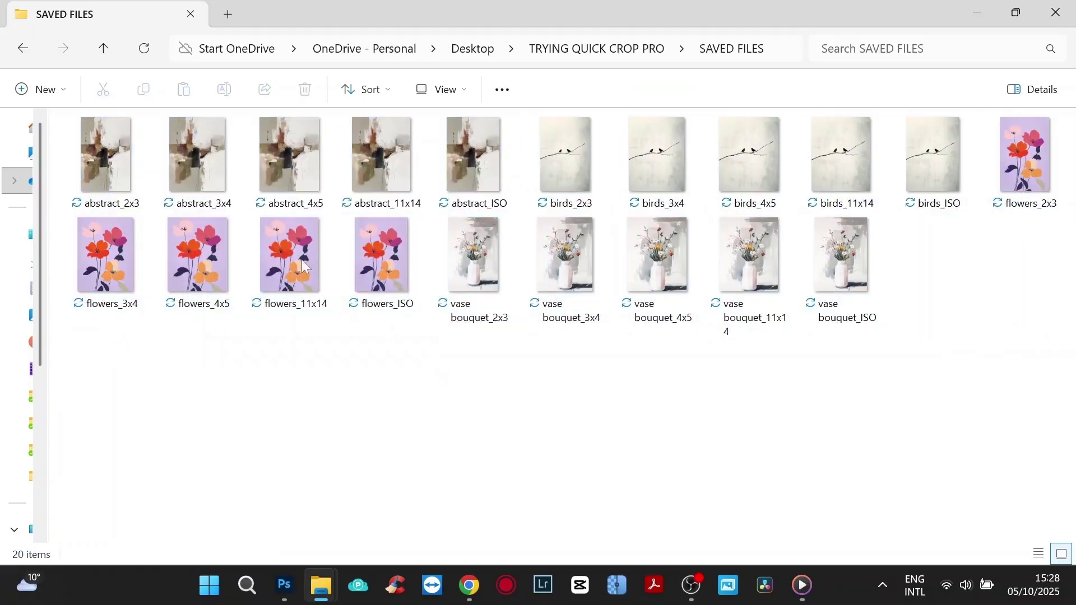
pyautogui.doubleClick(109, 161)
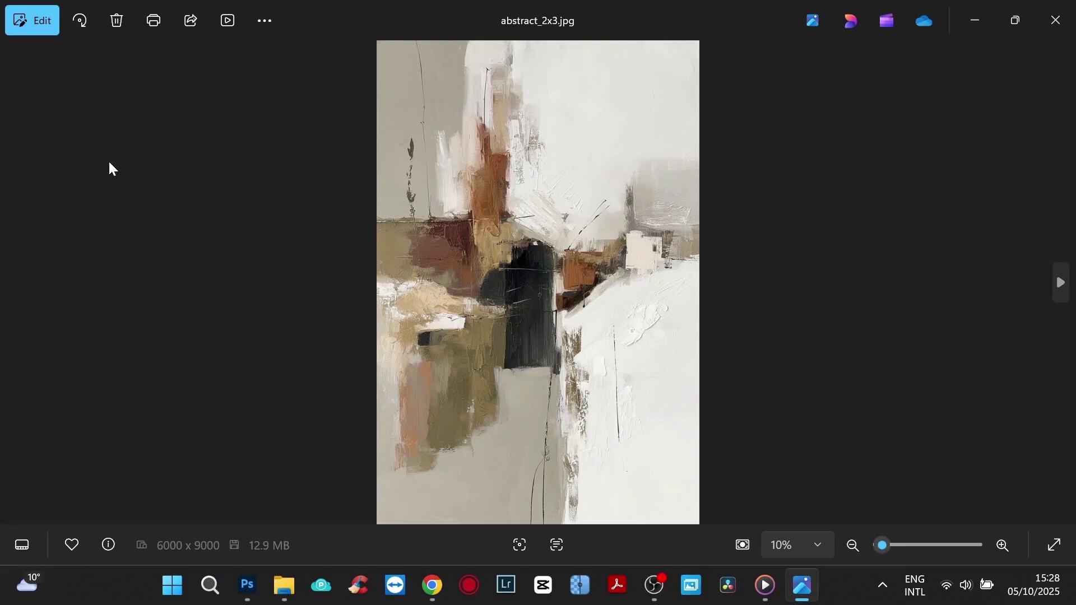
pyautogui.press('Right')
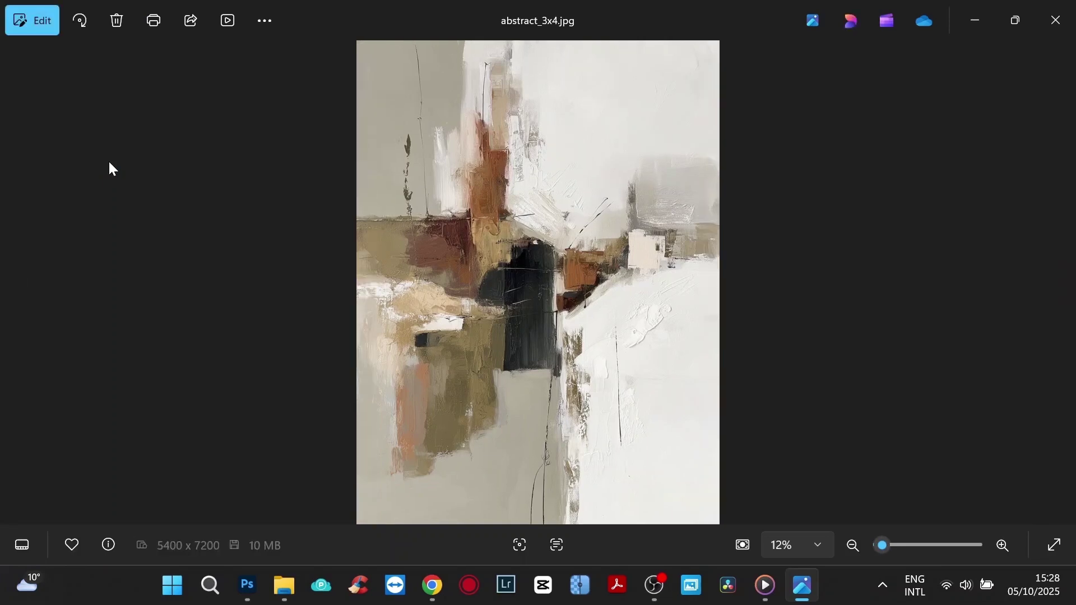
pyautogui.press('Right')
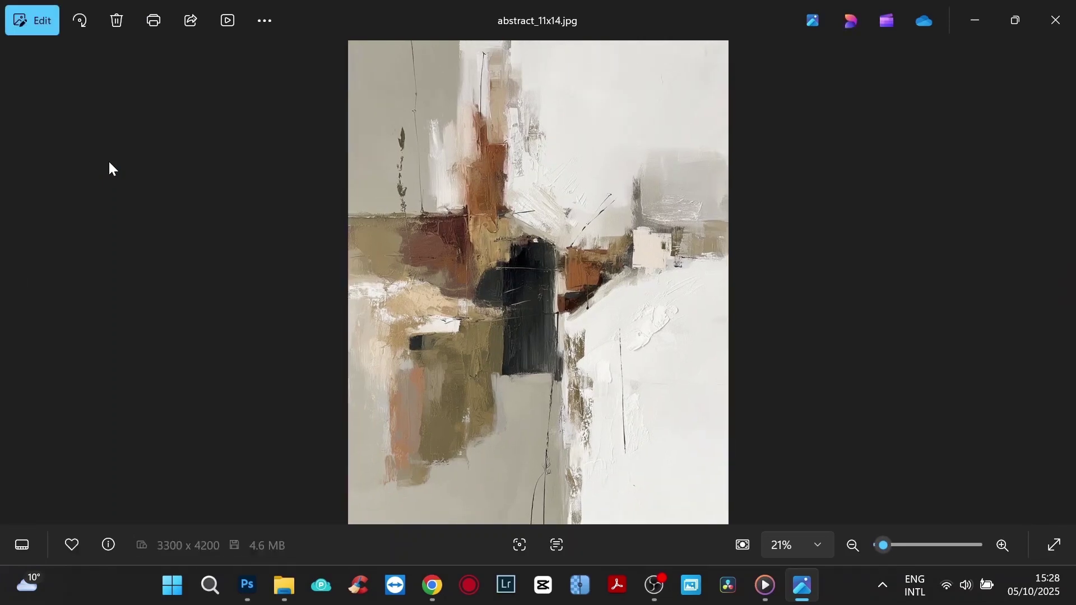
pyautogui.press('Right')
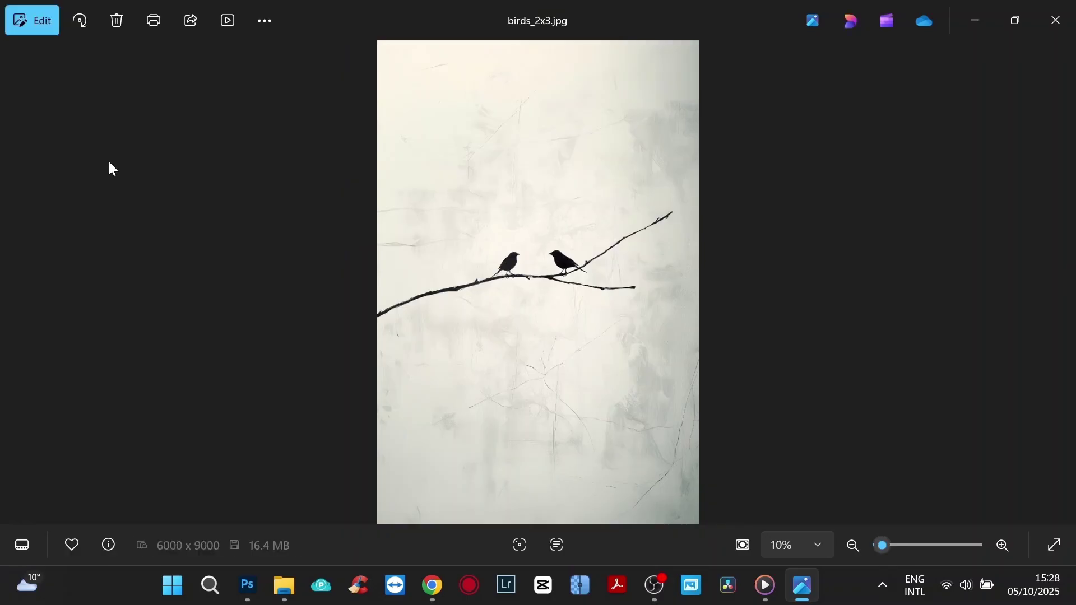
pyautogui.press('Right')
pyautogui.press('Right')
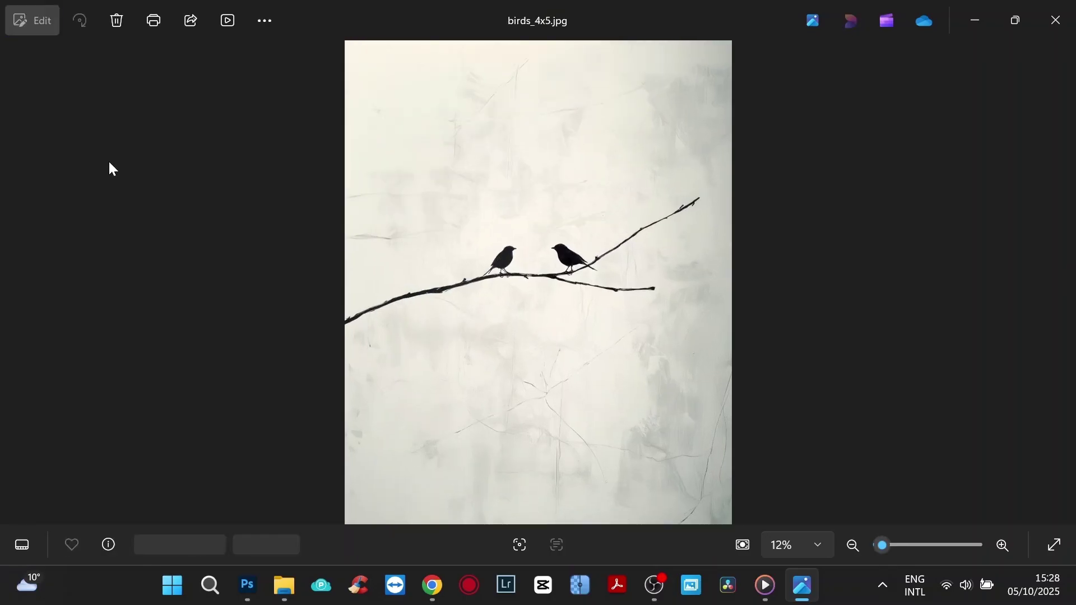
pyautogui.press('Right')
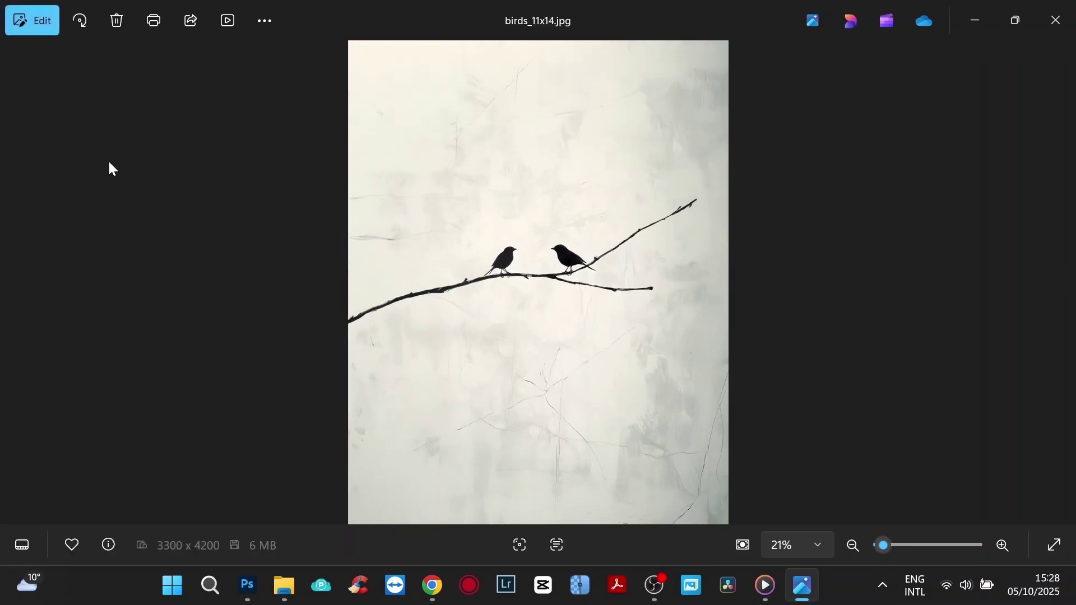
pyautogui.press('Right')
pyautogui.press('Right')
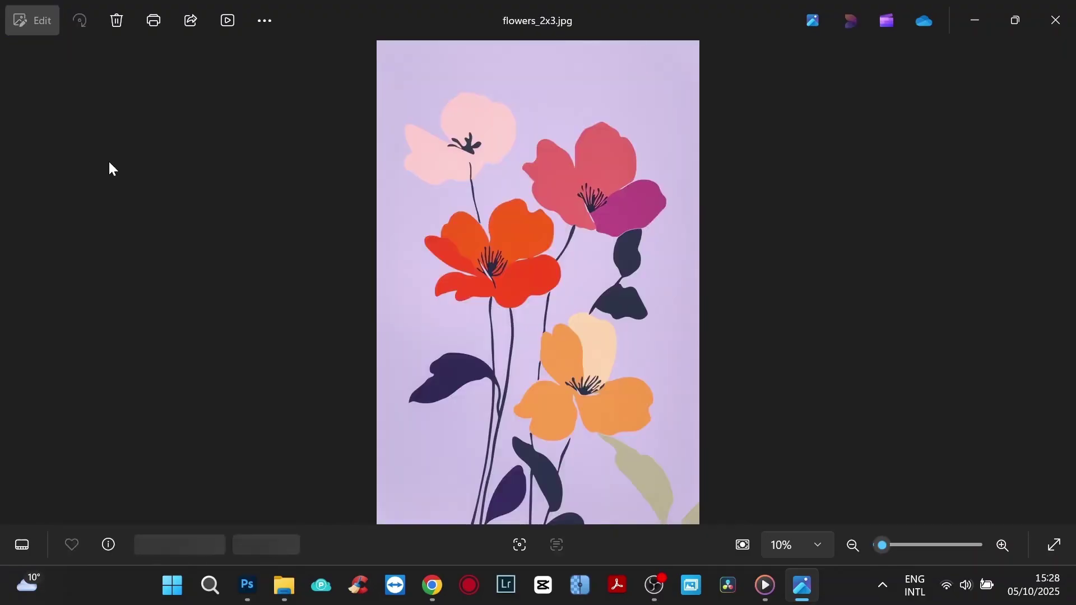
pyautogui.press('Right')
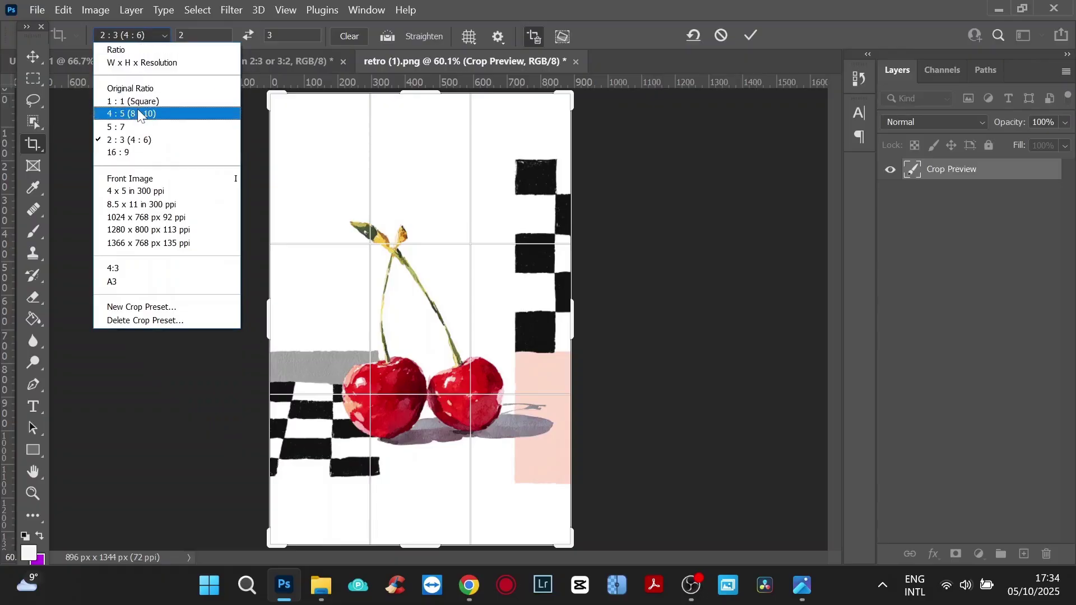
# Step: Try the 4:5 (8:10) and 5:7 crop ratios on the cherry artwork
pyautogui.click(140, 114)
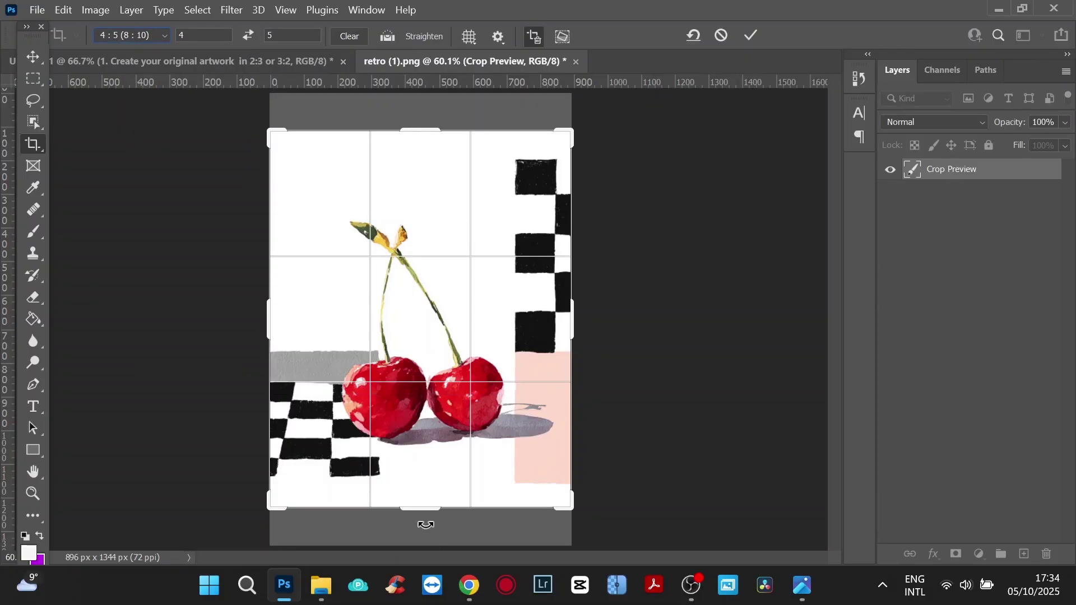
pyautogui.click(154, 35)
pyautogui.click(130, 128)
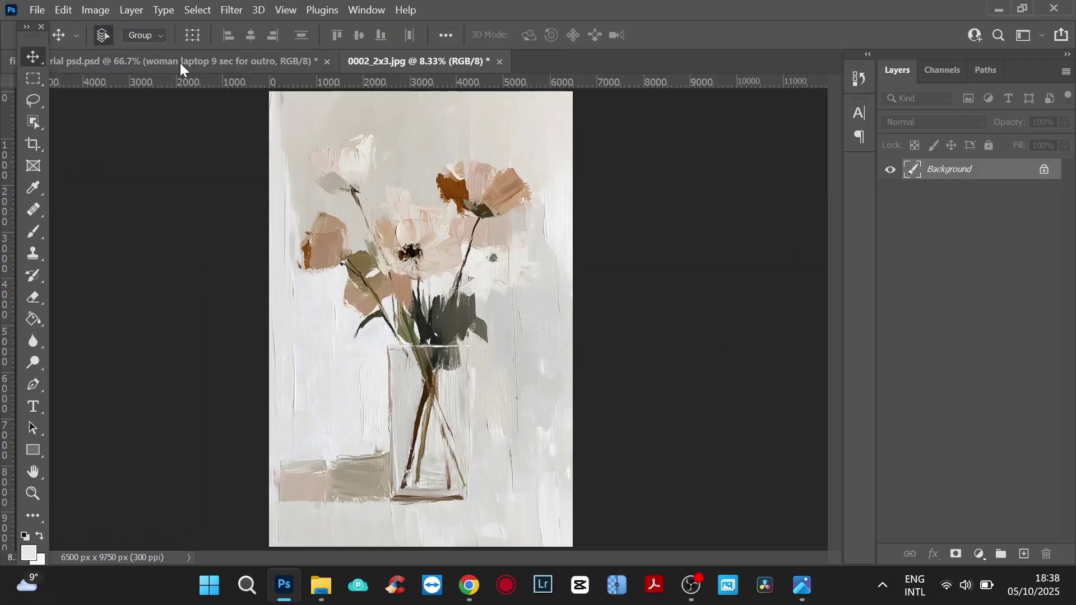
# Step: Resize the 0002_2x3.jpg vase artwork to a width of 5000 pixels, keeping width and height linked
pyautogui.click(88, 11)
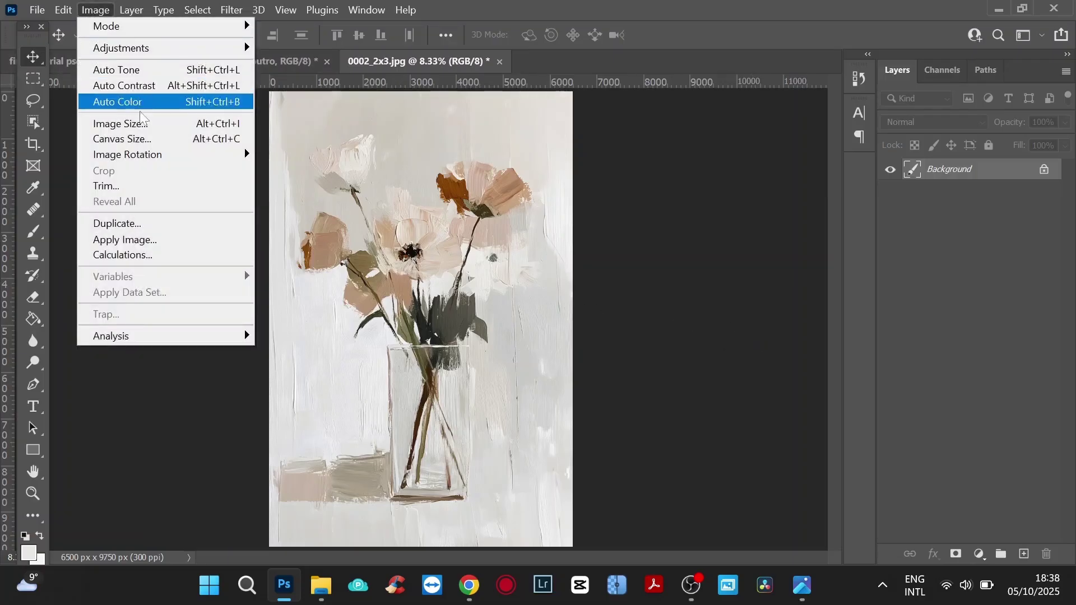
pyautogui.click(119, 124)
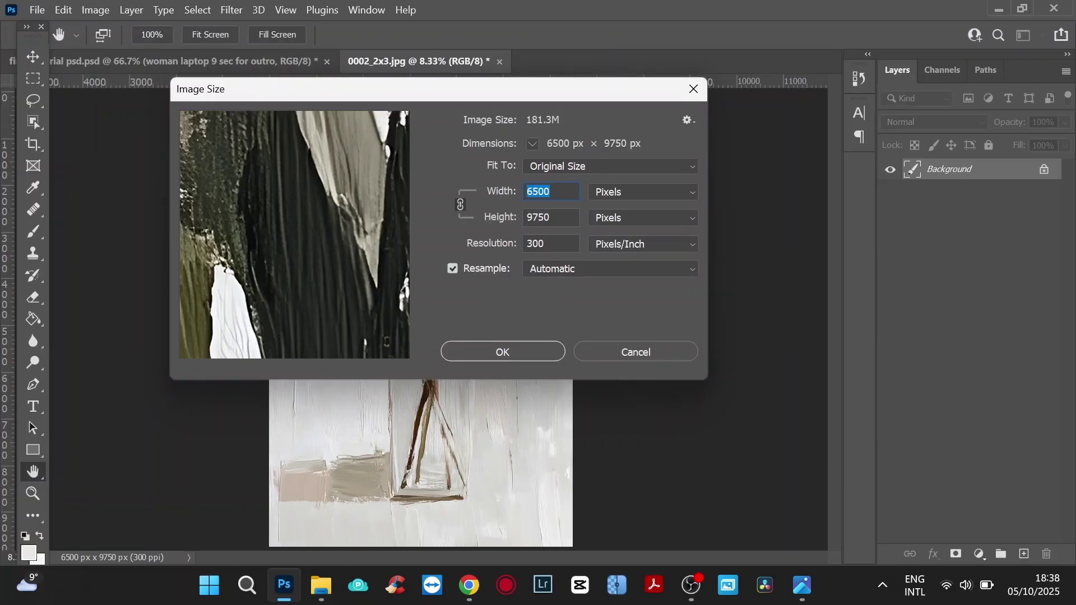
pyautogui.write('500')
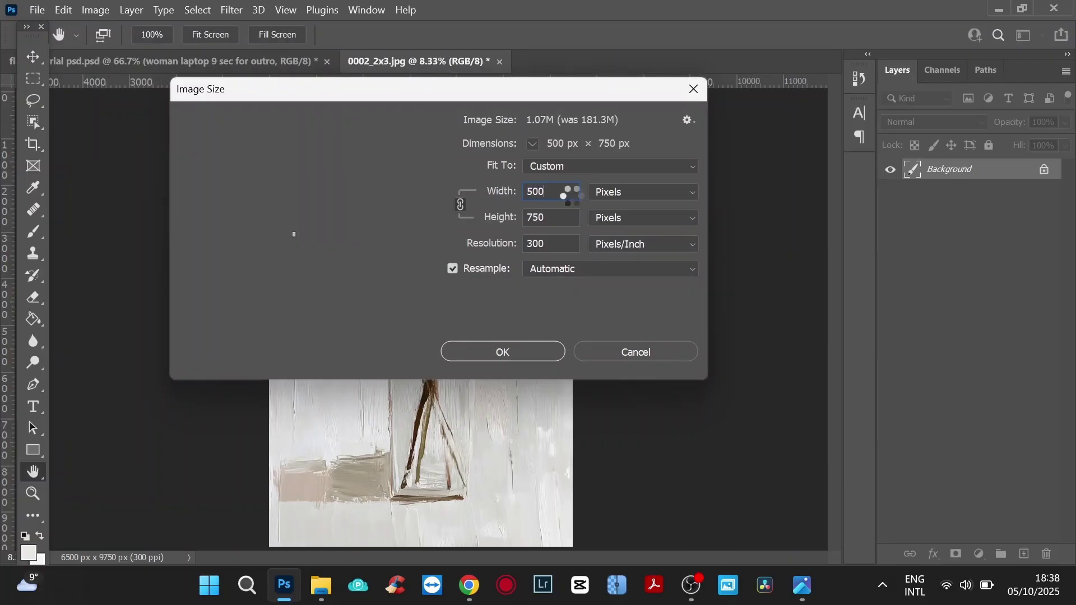
pyautogui.write('0')
pyautogui.click(460, 204)
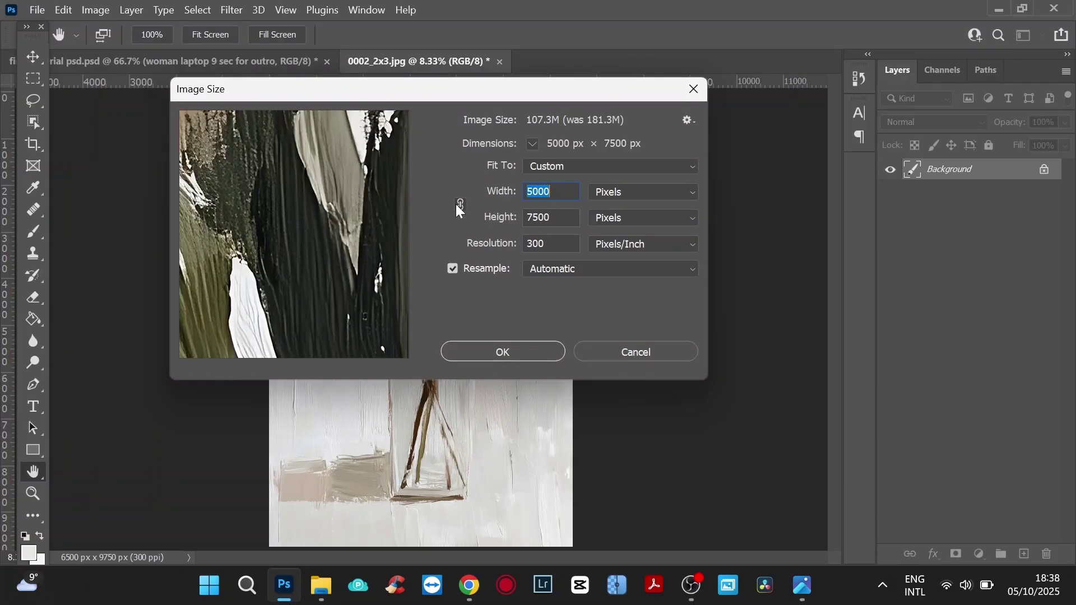
pyautogui.click(460, 204)
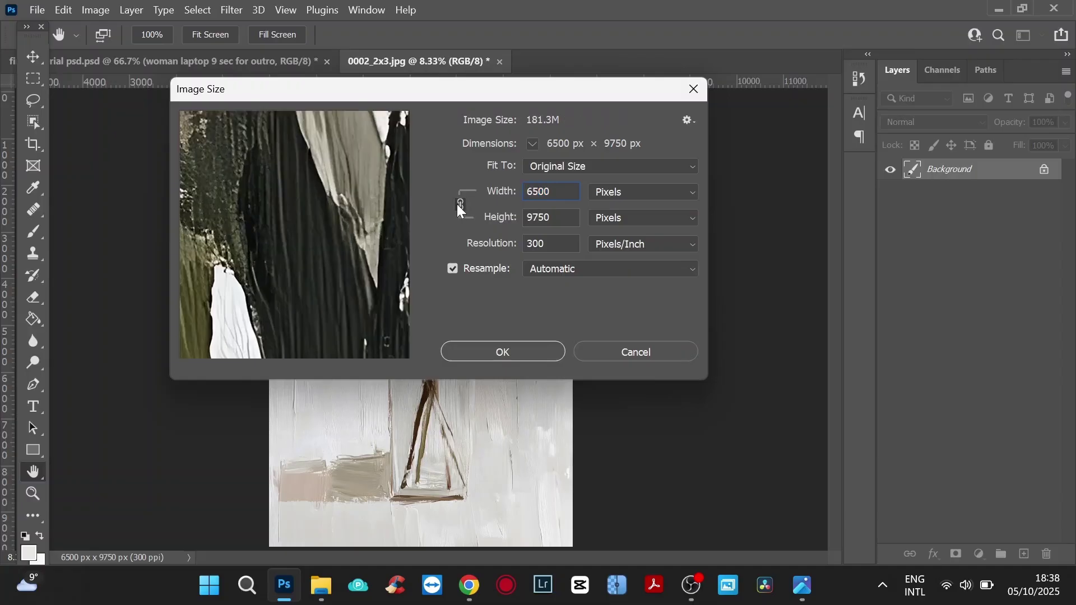
pyautogui.click(482, 191)
pyautogui.write('5000')
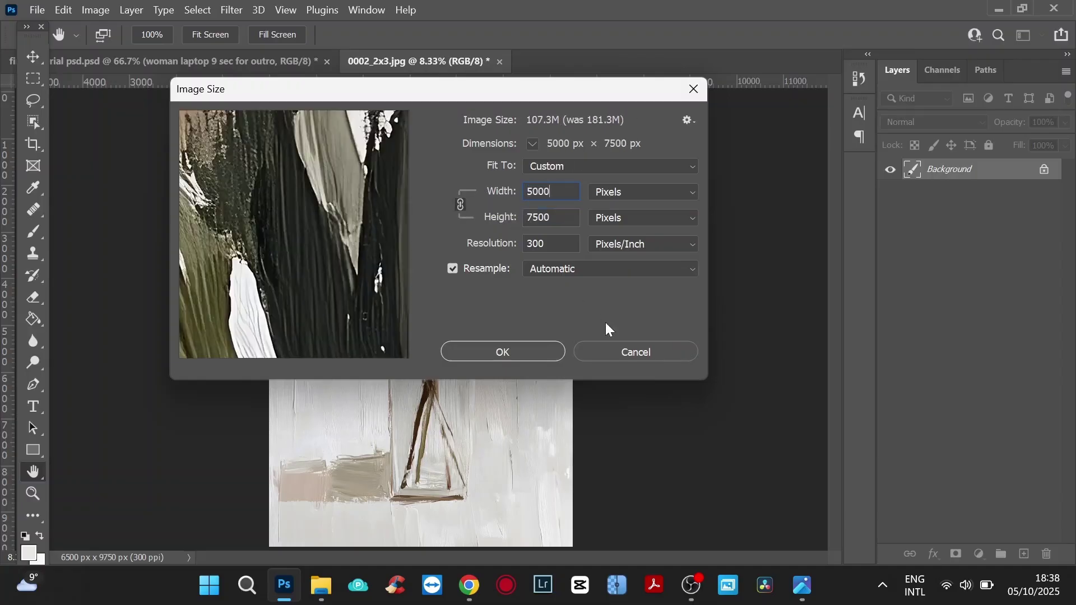
pyautogui.click(517, 359)
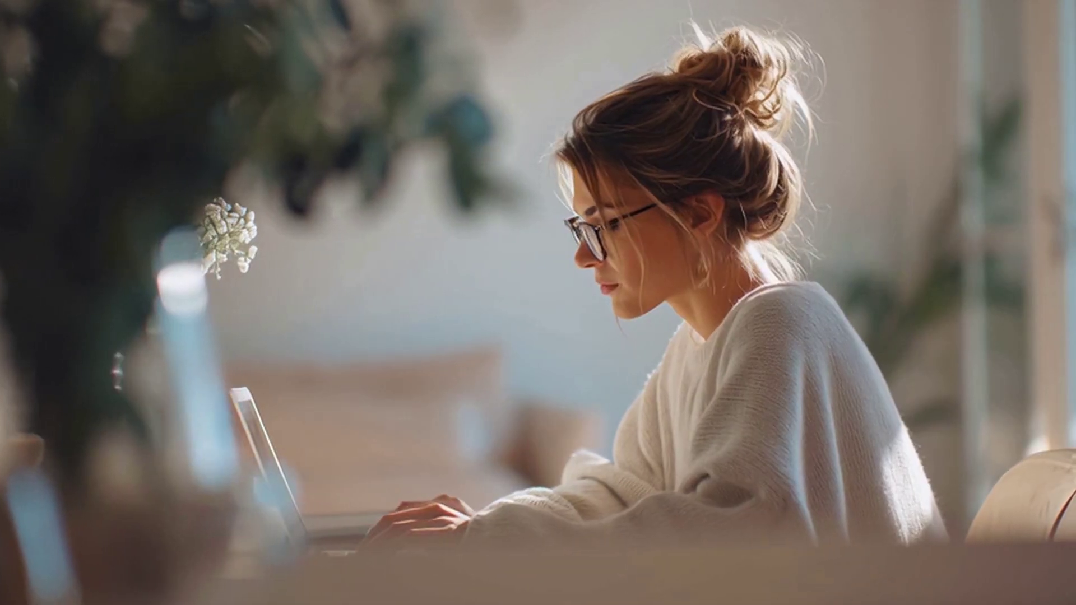